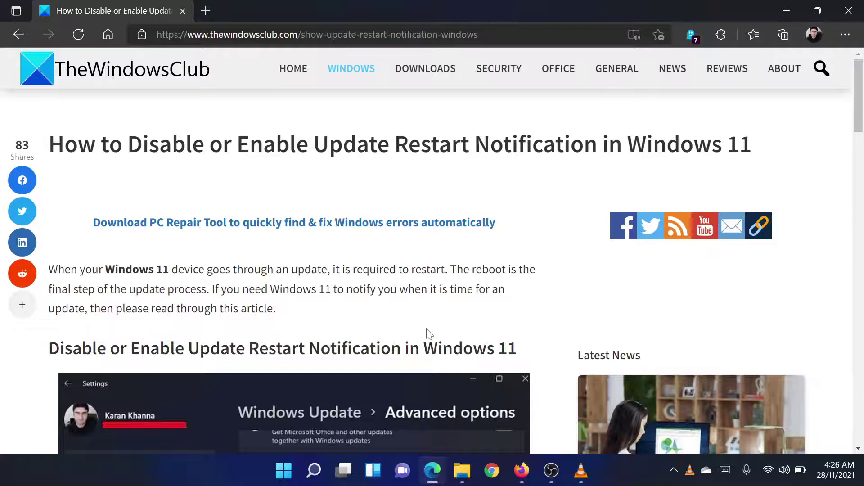
Open Settings from the Start button's quick link menu and go to Windows Update
right_click(281, 477)
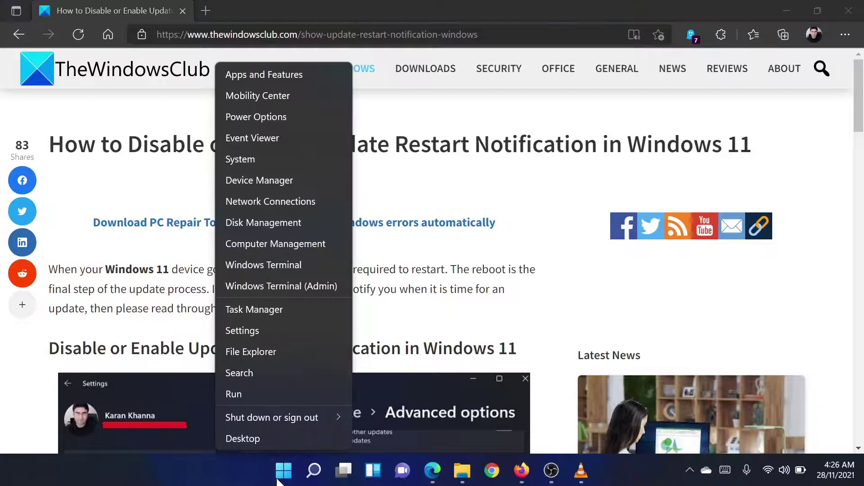
left_click(281, 332)
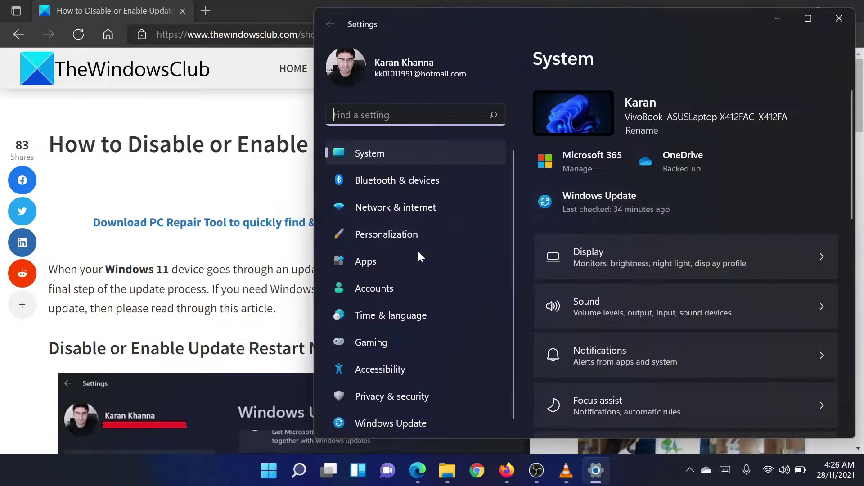
left_click(411, 420)
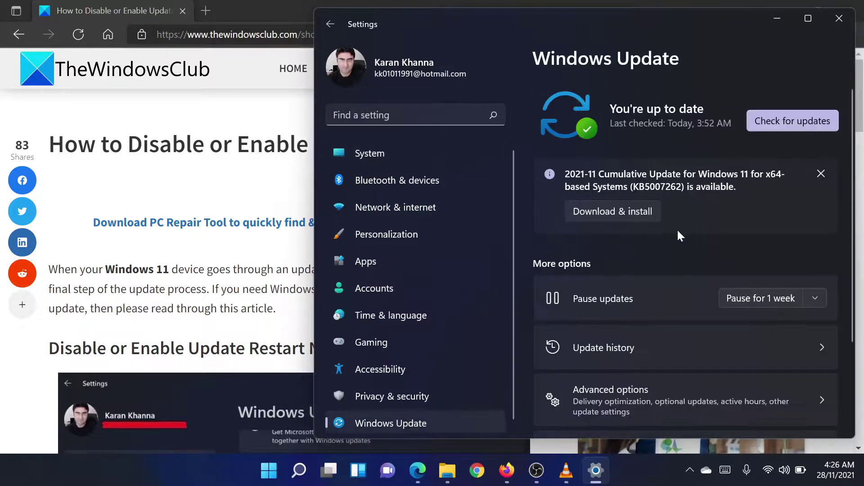
scroll(701, 283, "down", 3)
Open Windows Update's Advanced options to reach the restart notification toggle
left_click(709, 288)
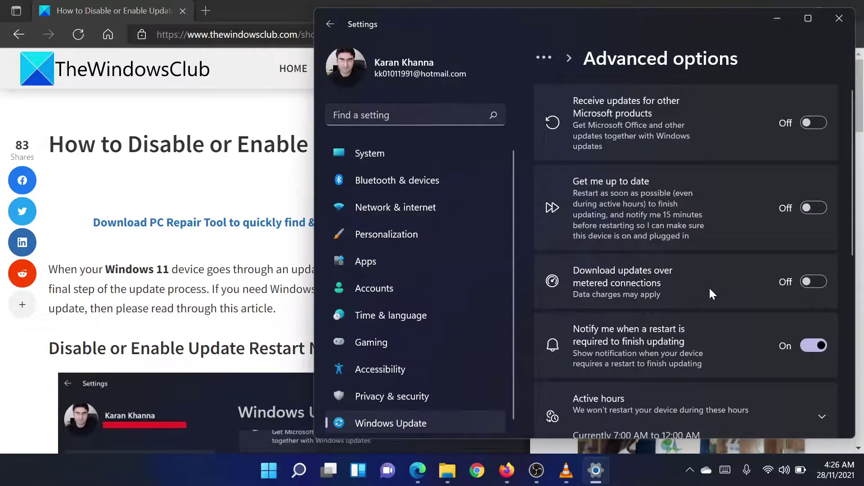
scroll(709, 286, "down", 1)
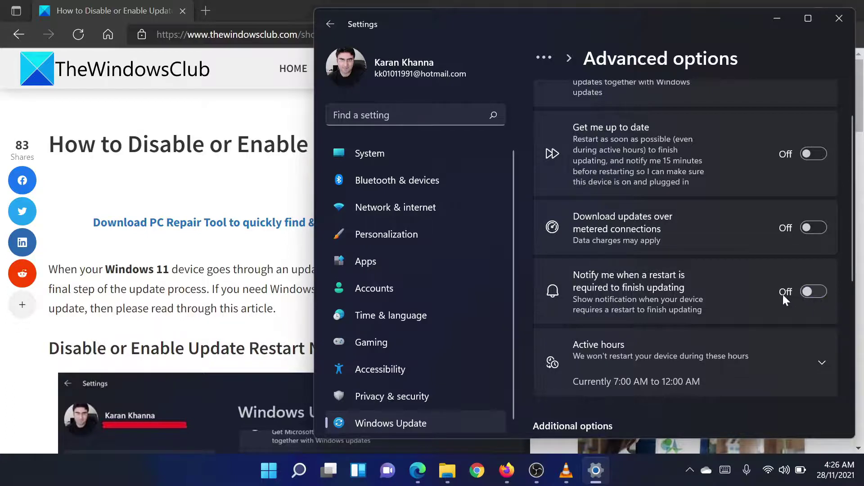
Bring the Edge window with the update restart notification article in front of Settings
left_click(289, 306)
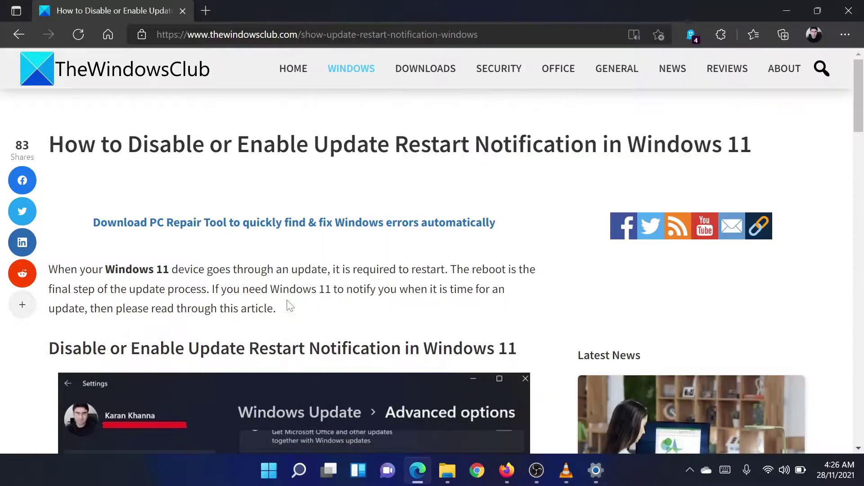